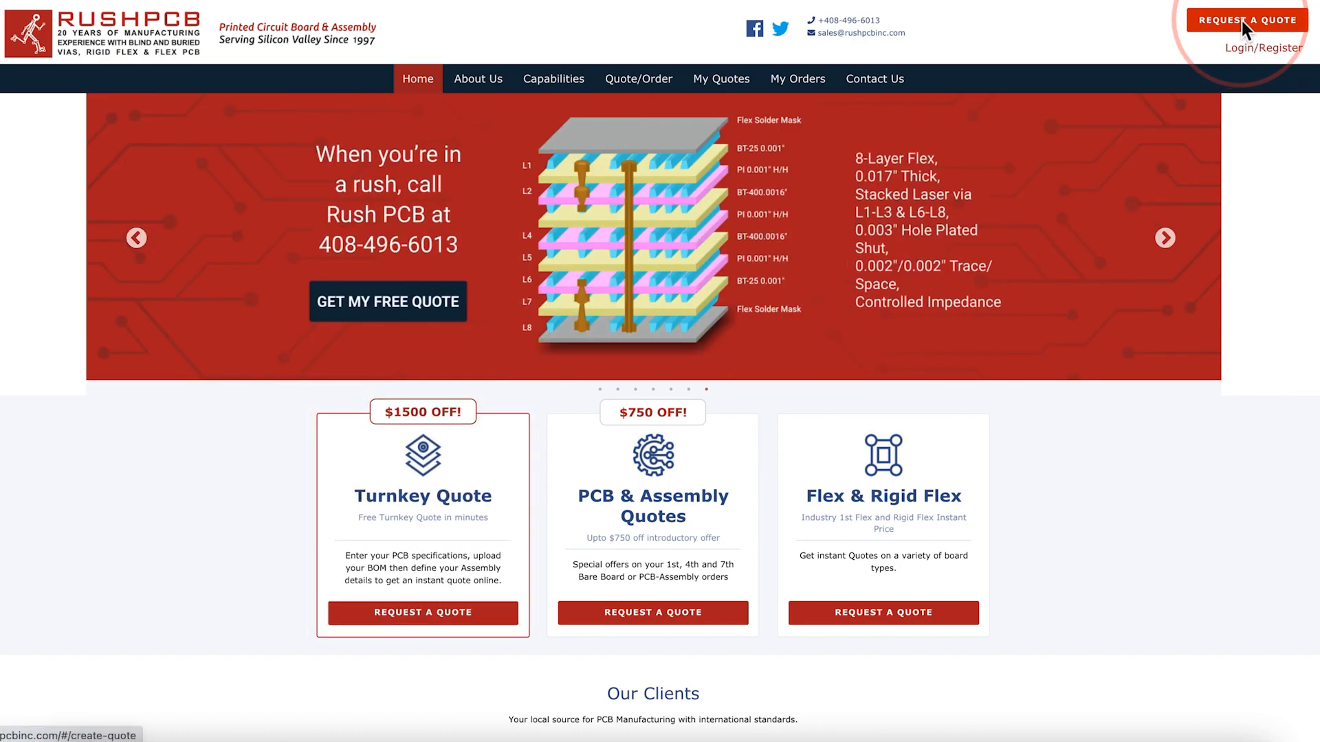
Start a quote request for a Rigid PCB with part number Test and revision A
left_click(1242, 20)
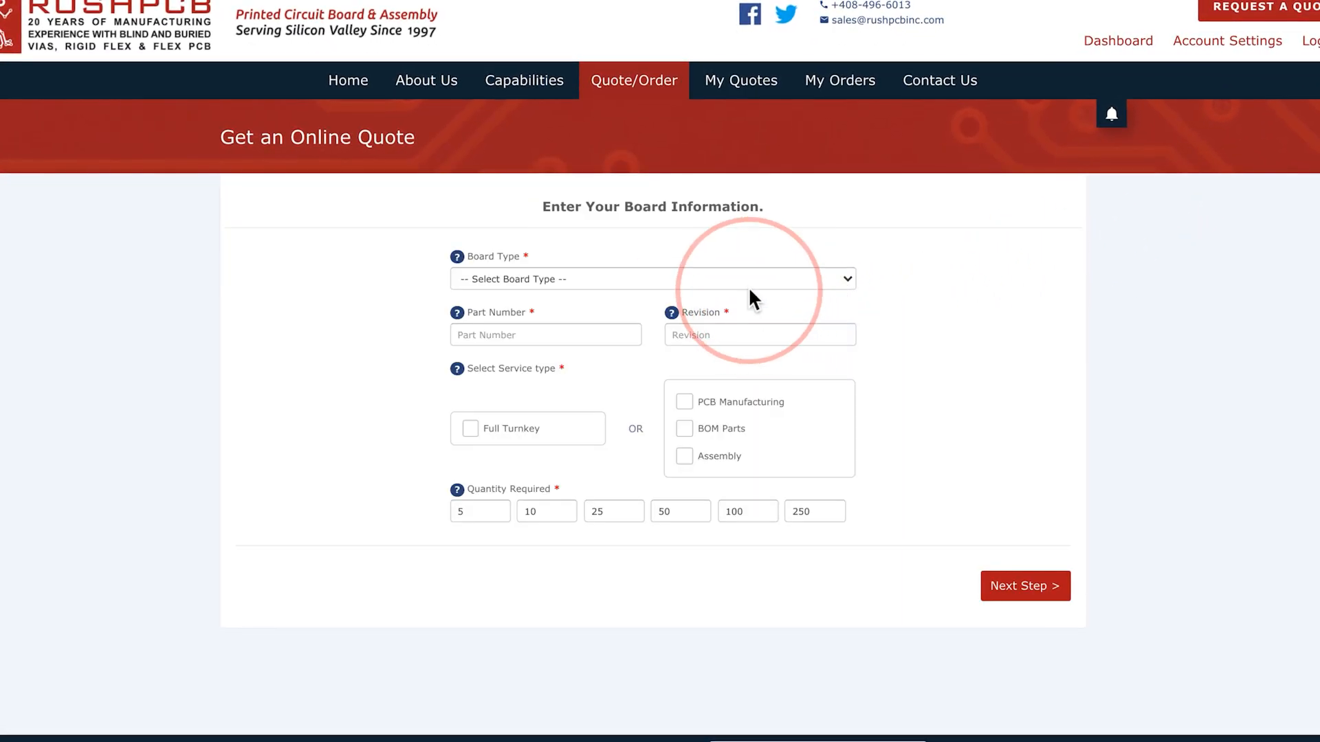
left_click(747, 278)
left_click(746, 289)
left_click(605, 337)
type("Test")
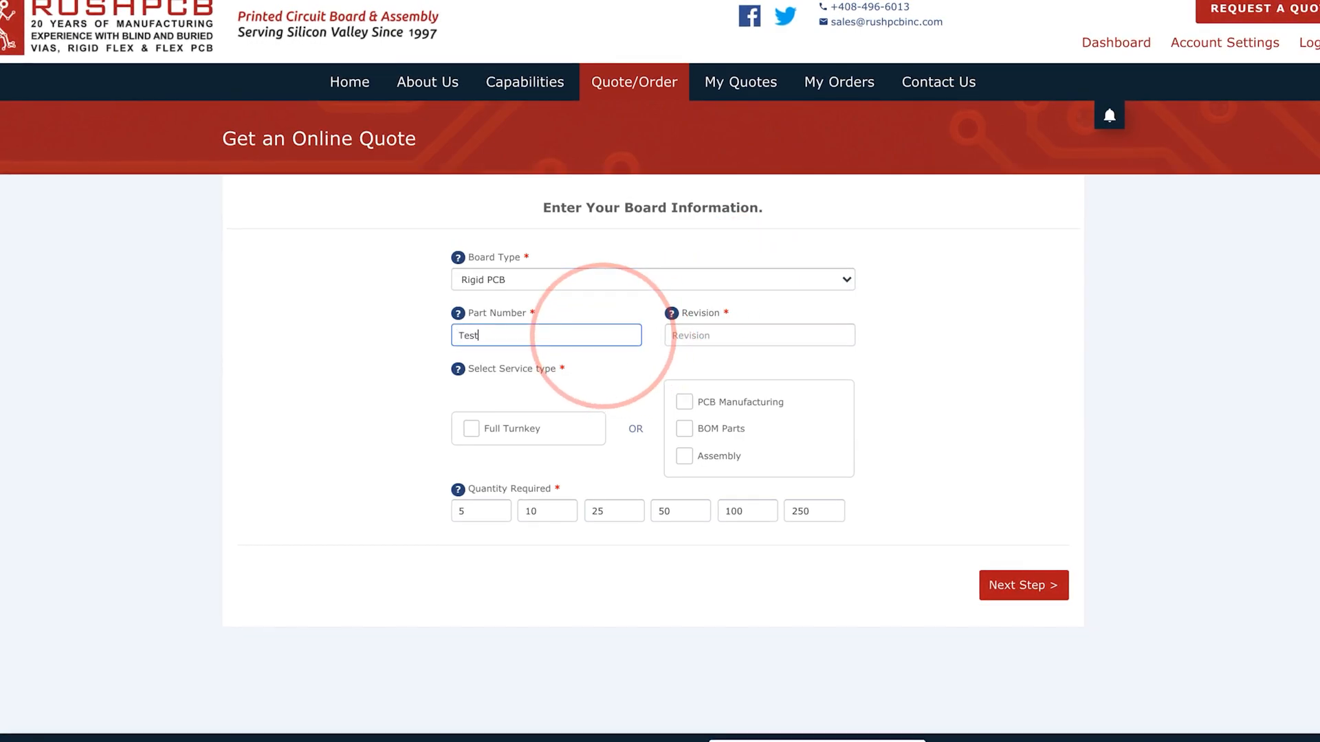
left_click(676, 336)
type("A")
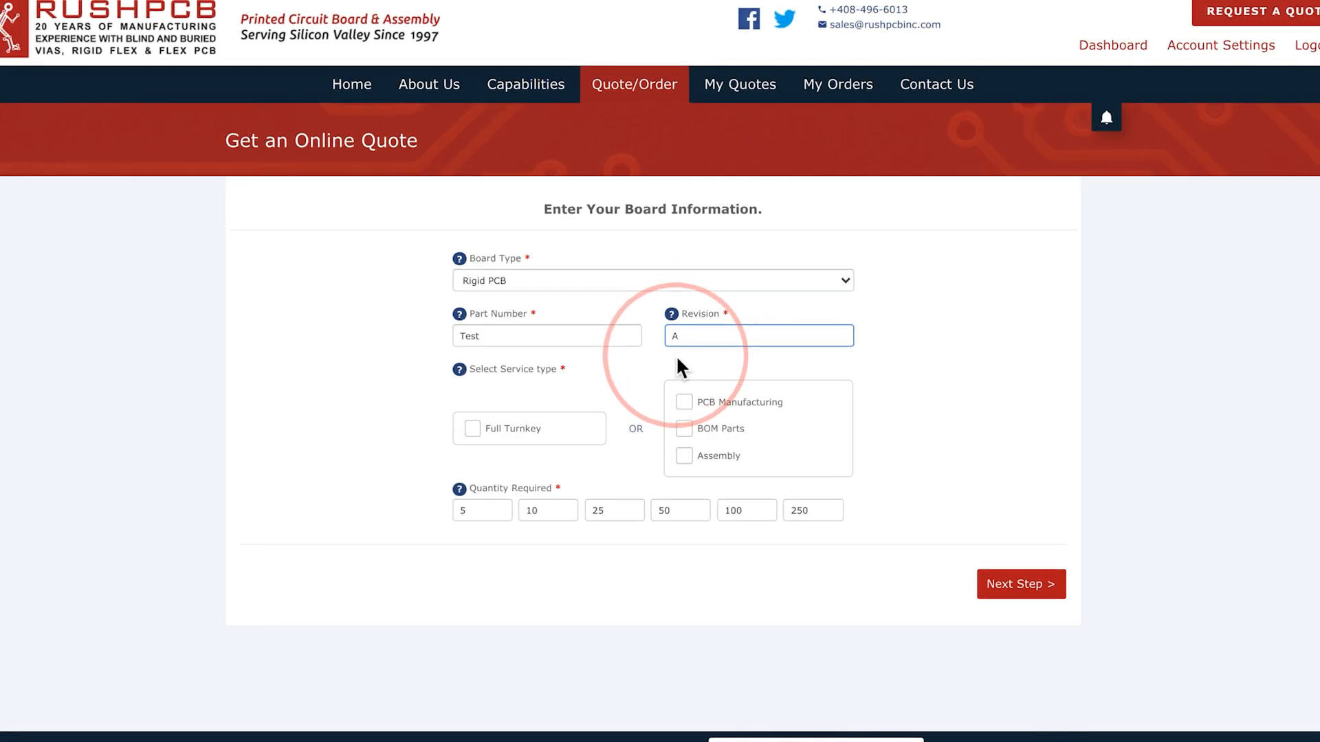
Select BOM Parts as the service type and try 30 as the third required quantity
left_click(683, 428)
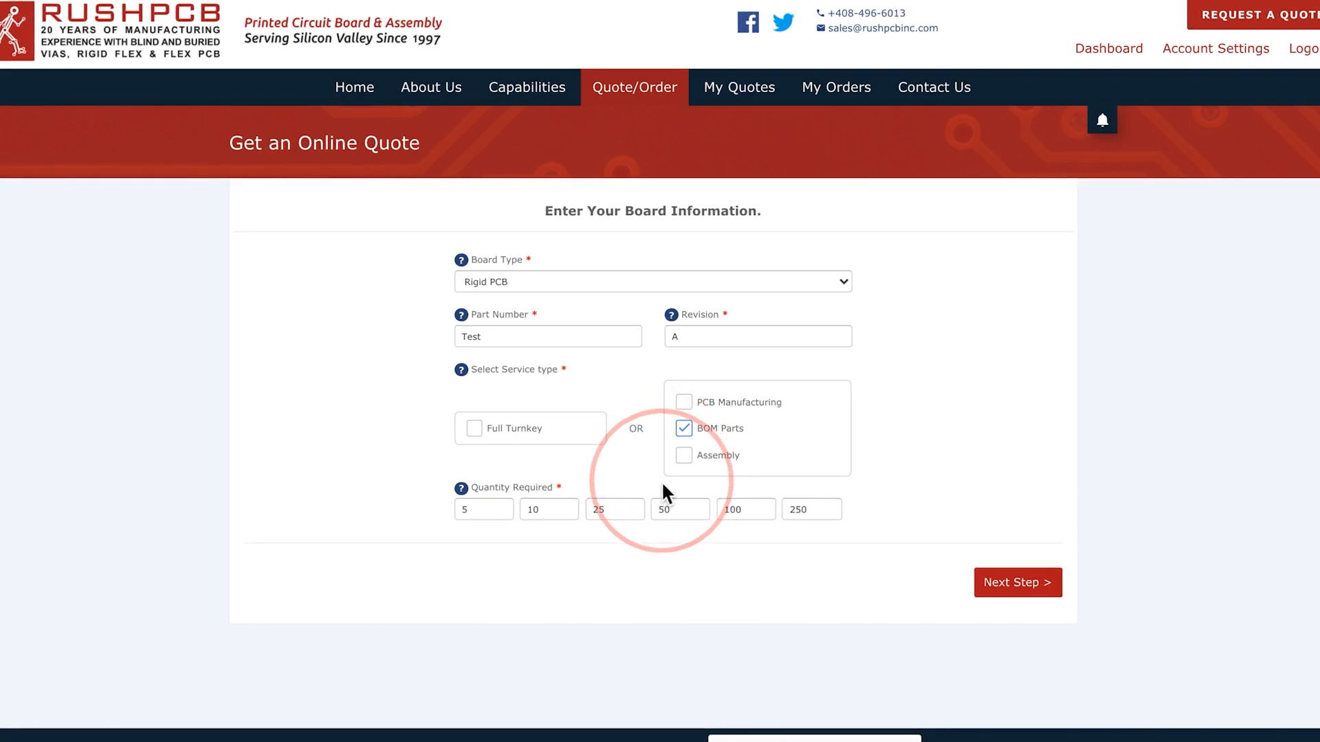
double_click(602, 510)
type("30")
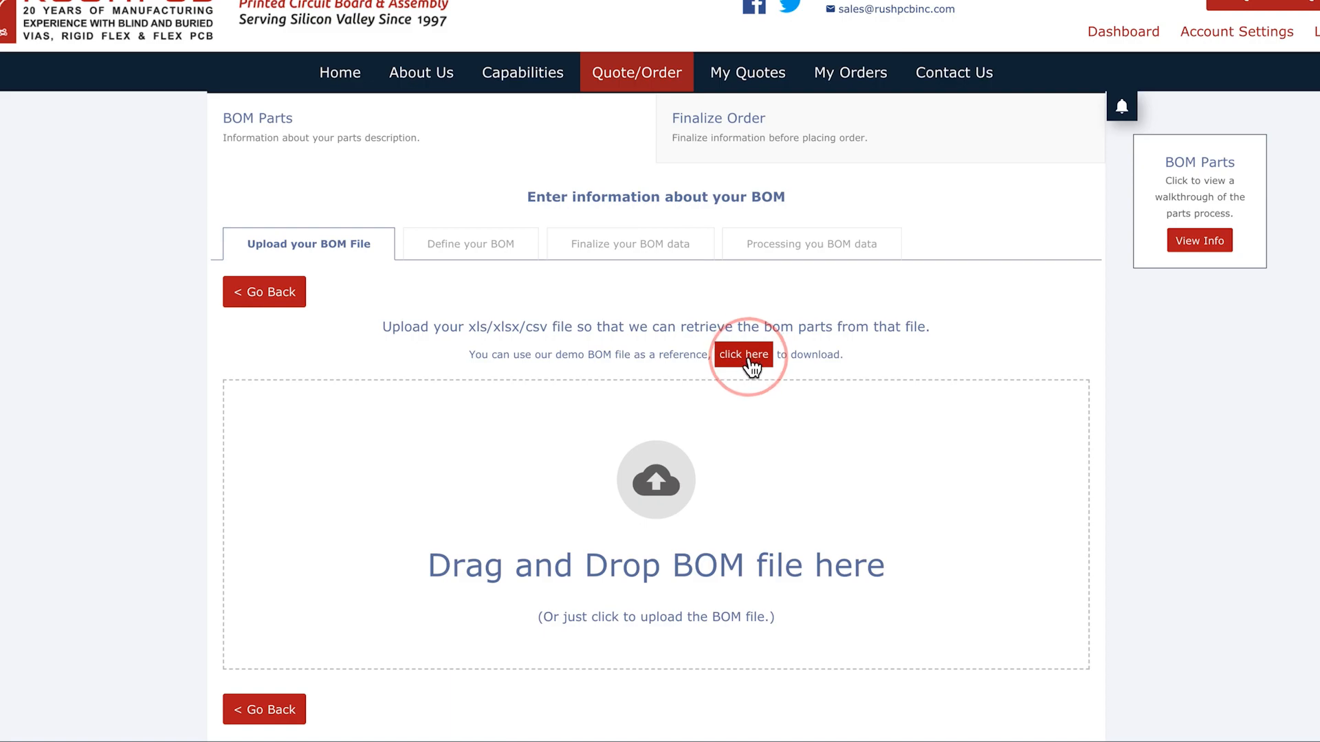
Upload the file BOM v1.3.xlsx from the Demo BOM folder as the bill of materials
left_click(728, 427)
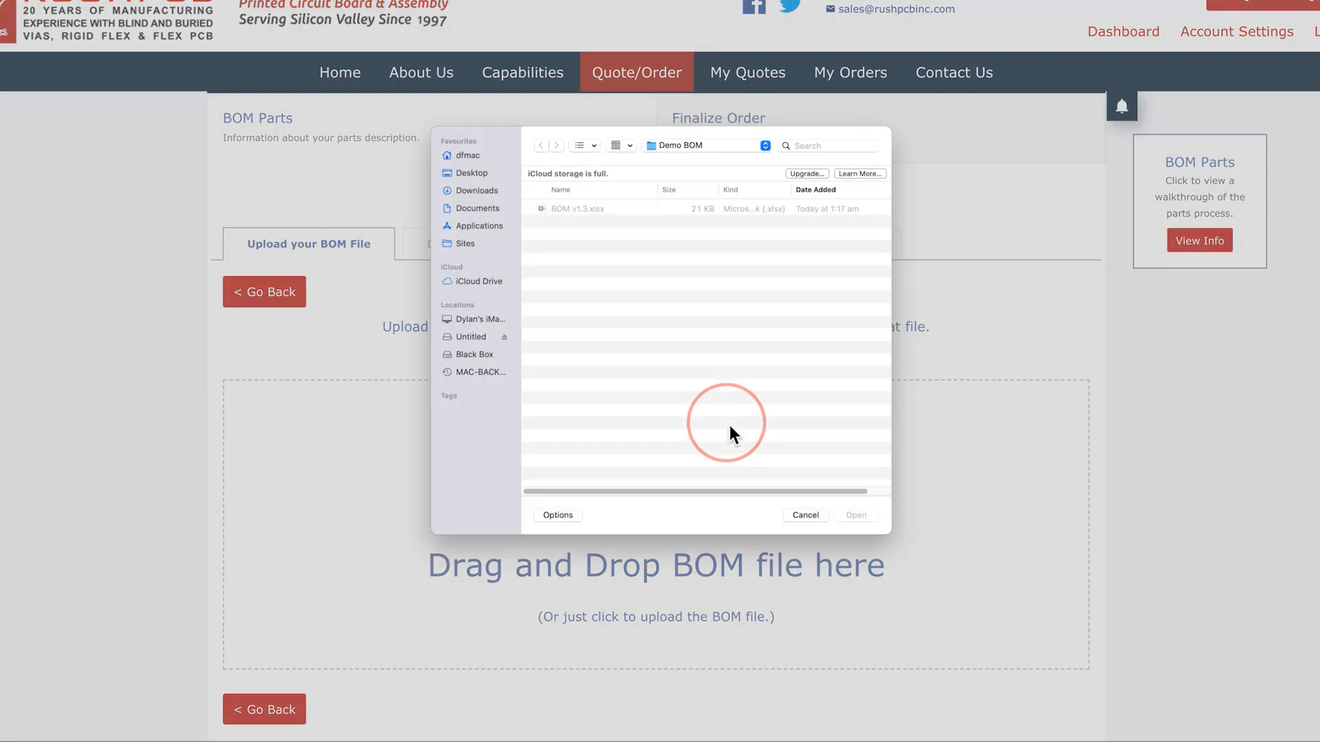
left_click(563, 217)
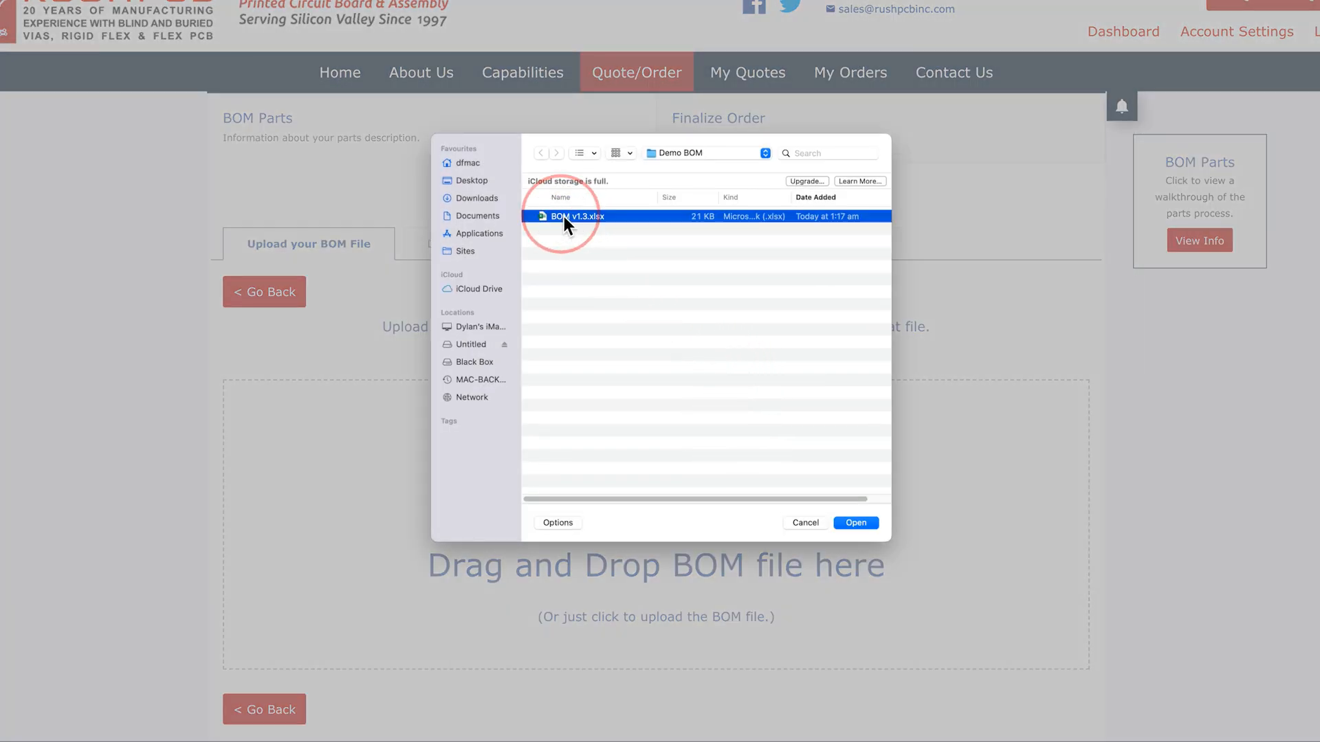
left_click(845, 525)
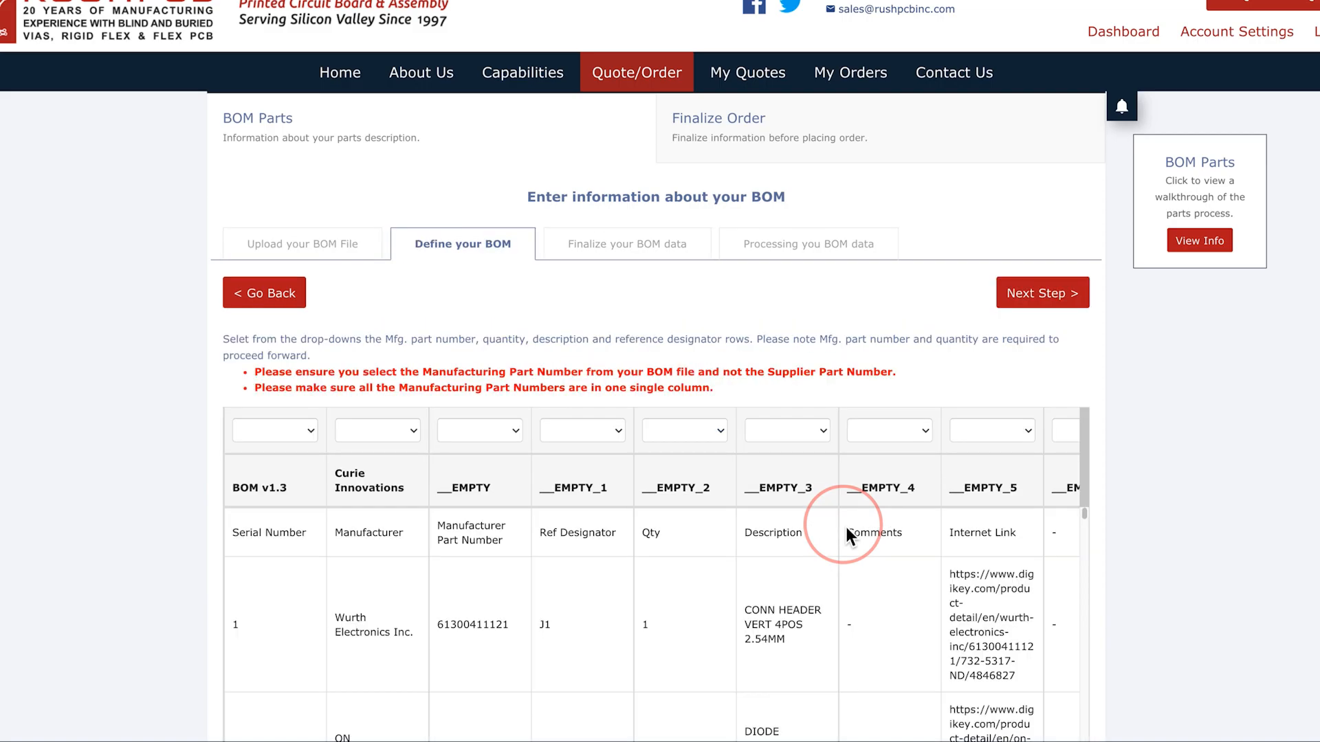
Map the Manufacturer Part Number column to Mfg. part number and the Qty column to Quantity
scroll(1140, 569, "down", 2)
scroll(1140, 569, "down", 1)
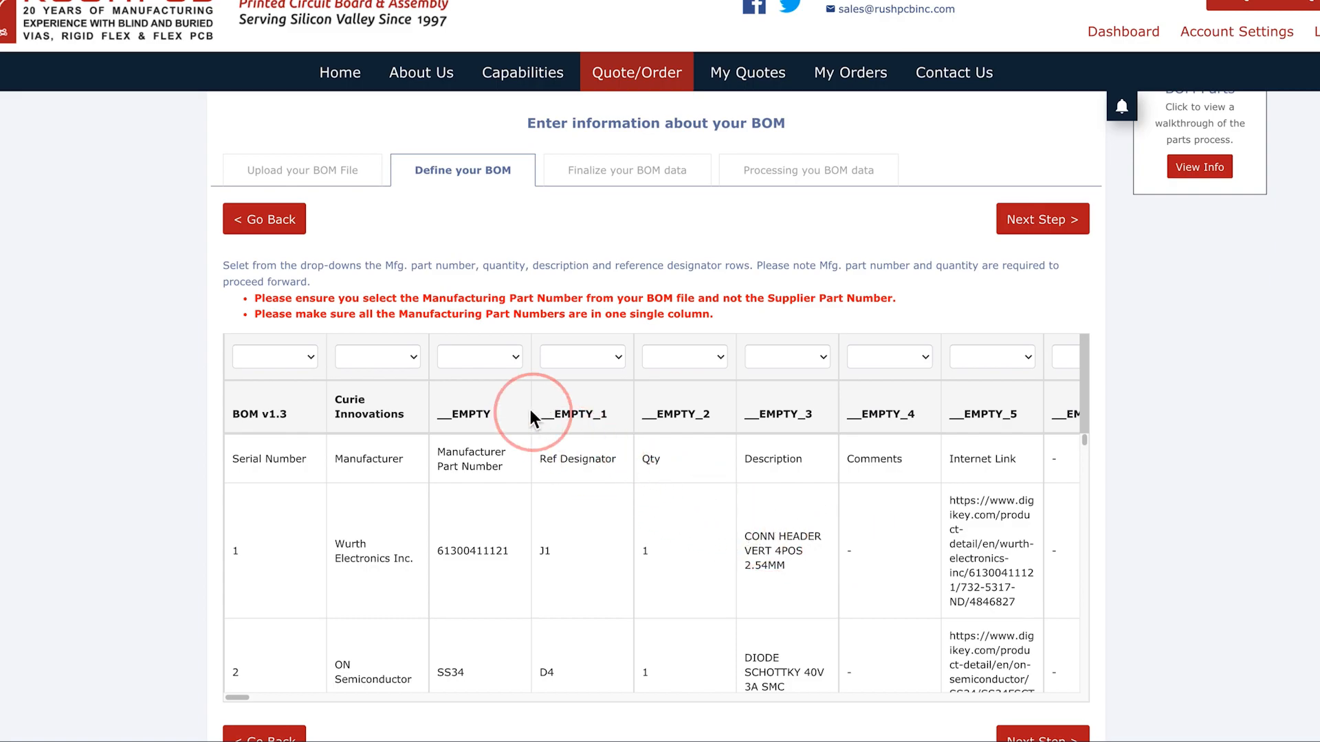
left_click(501, 360)
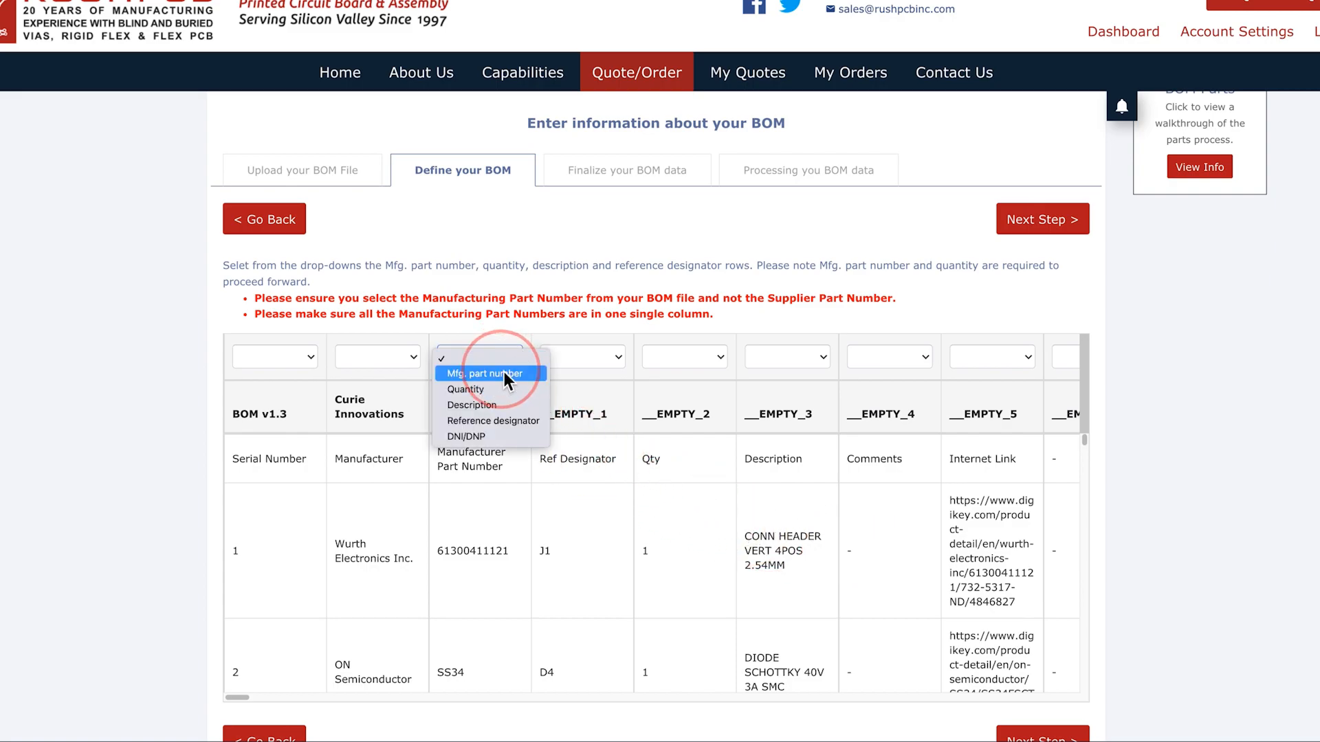
left_click(504, 372)
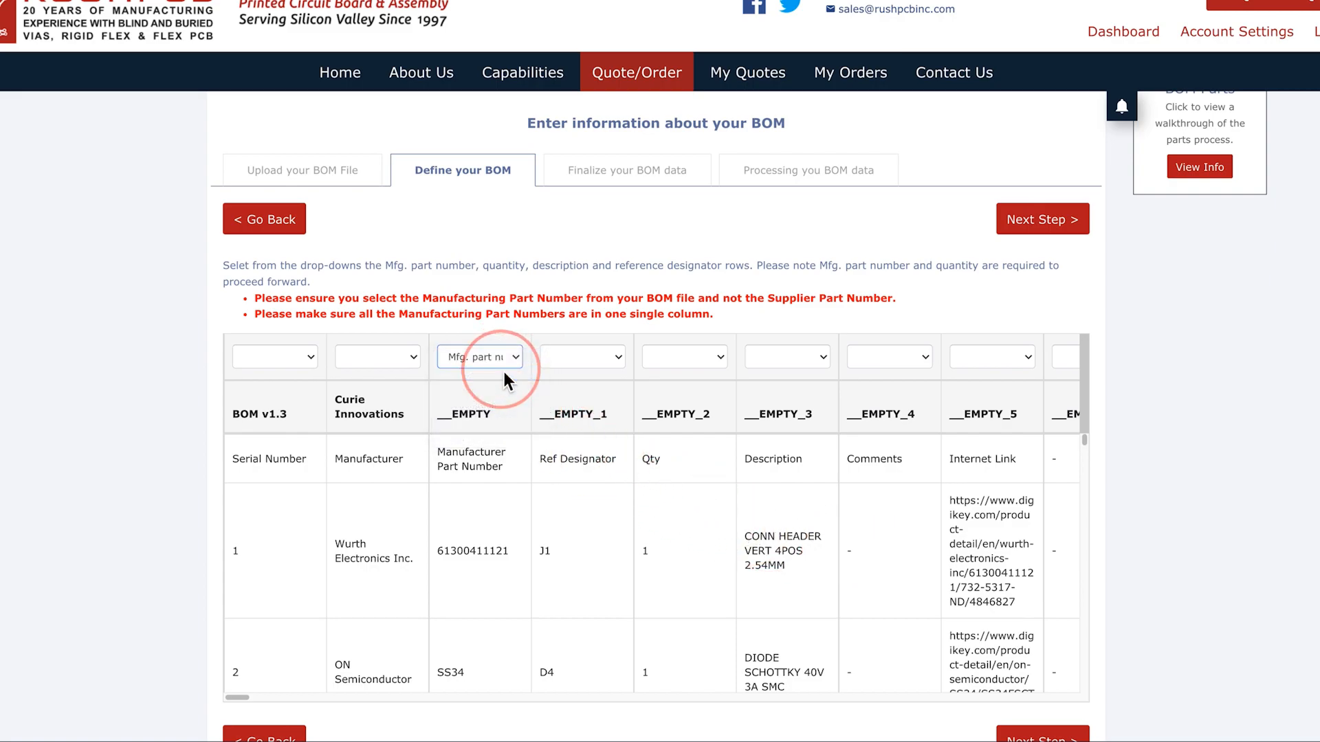
left_click(692, 363)
left_click(699, 388)
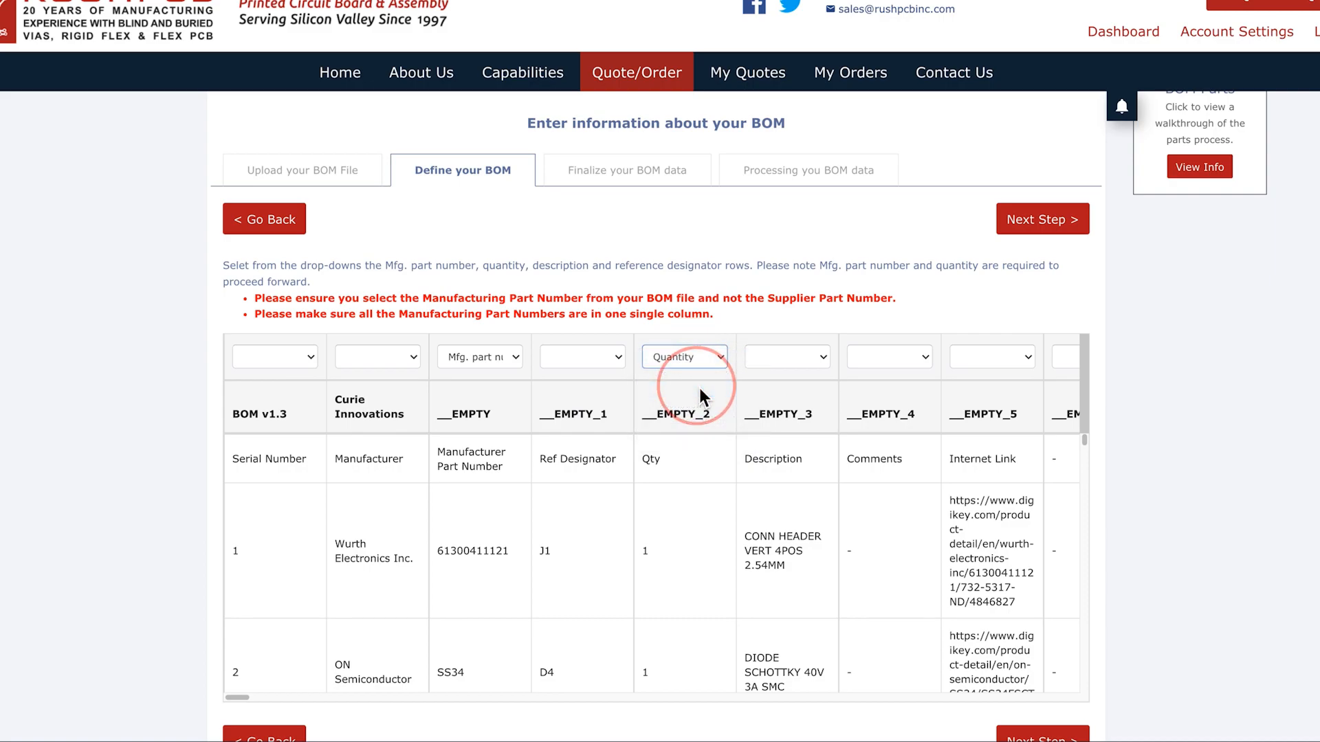
Assign Reference designator to the Ref Designator column and Description to the Description column, and continue to finalizing the BOM data
left_click(613, 367)
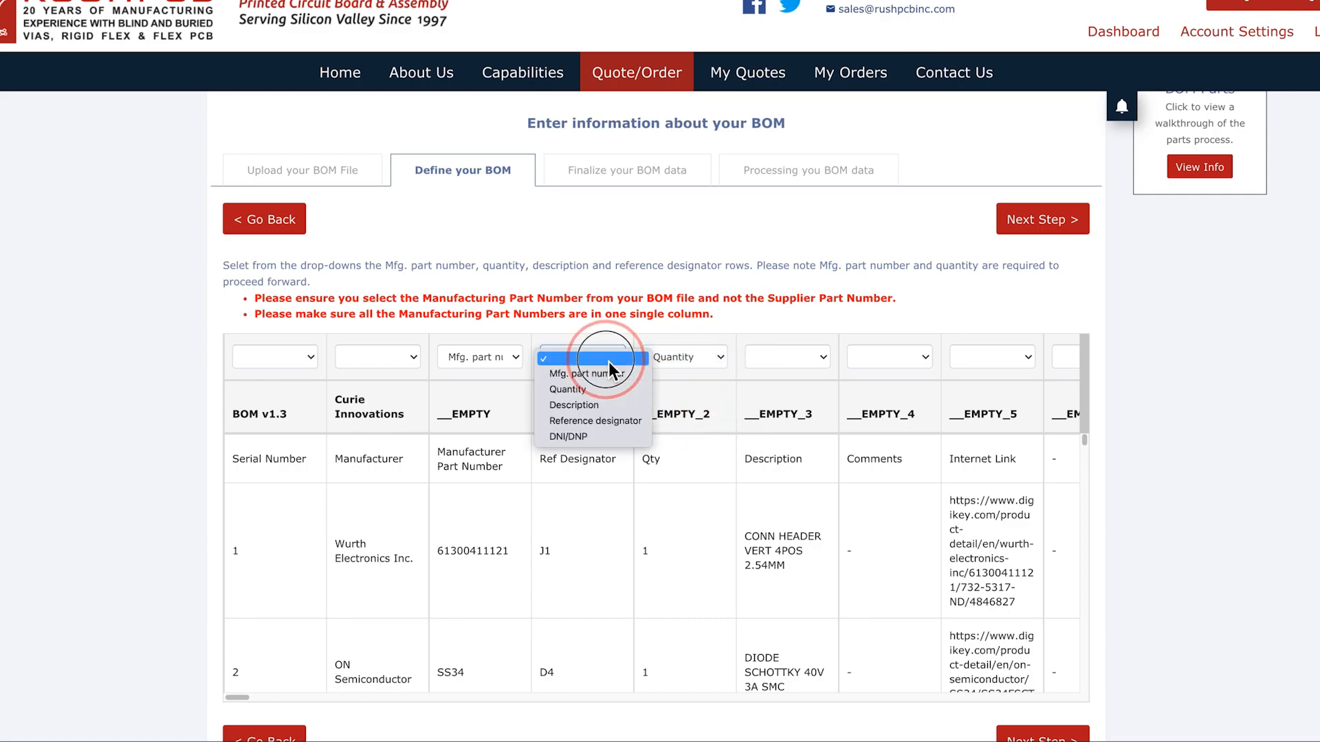
left_click(612, 421)
left_click(766, 364)
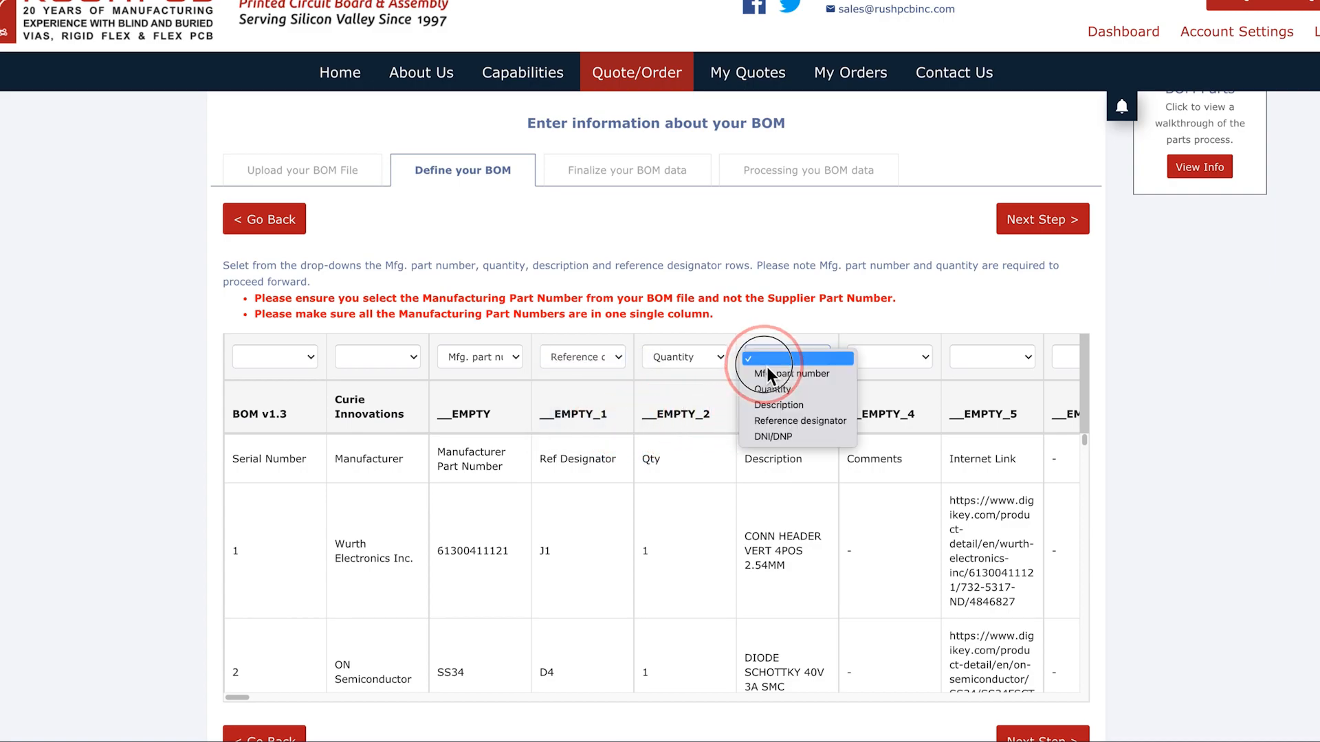
left_click(777, 405)
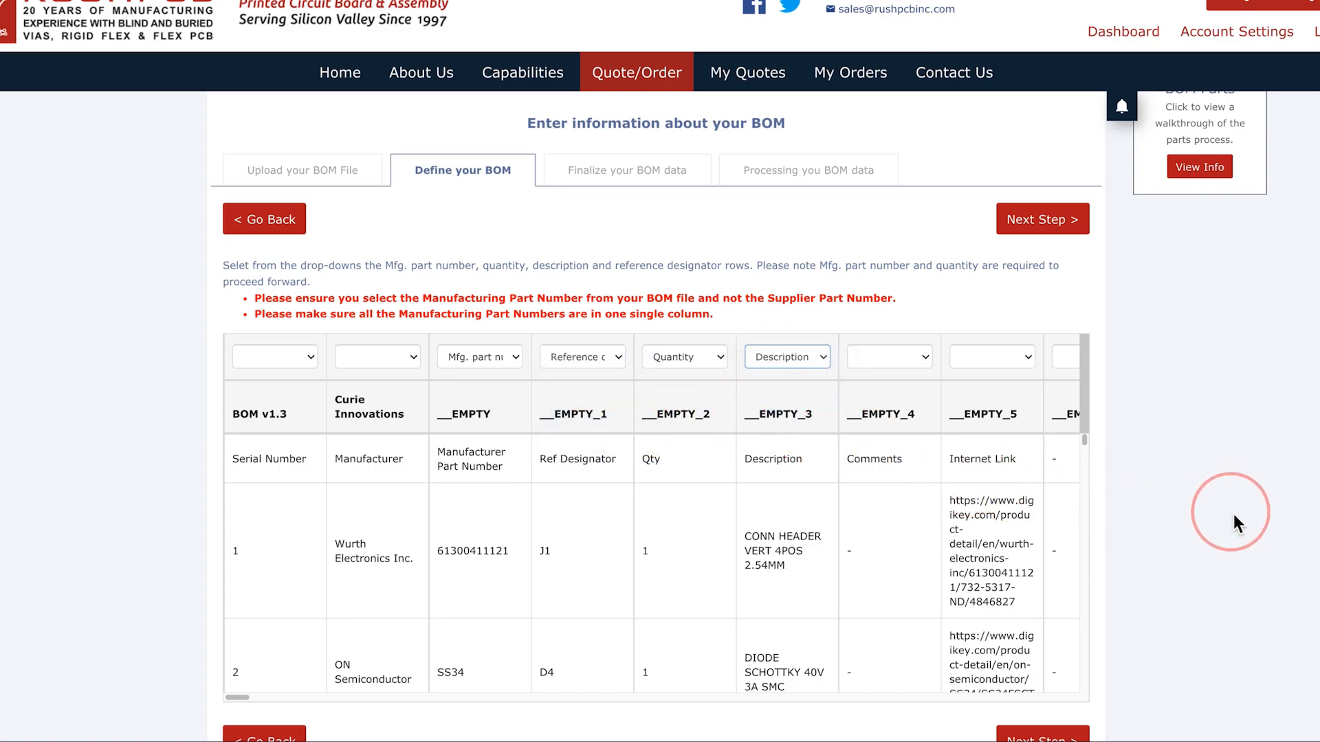
scroll(1234, 516, "down", 1)
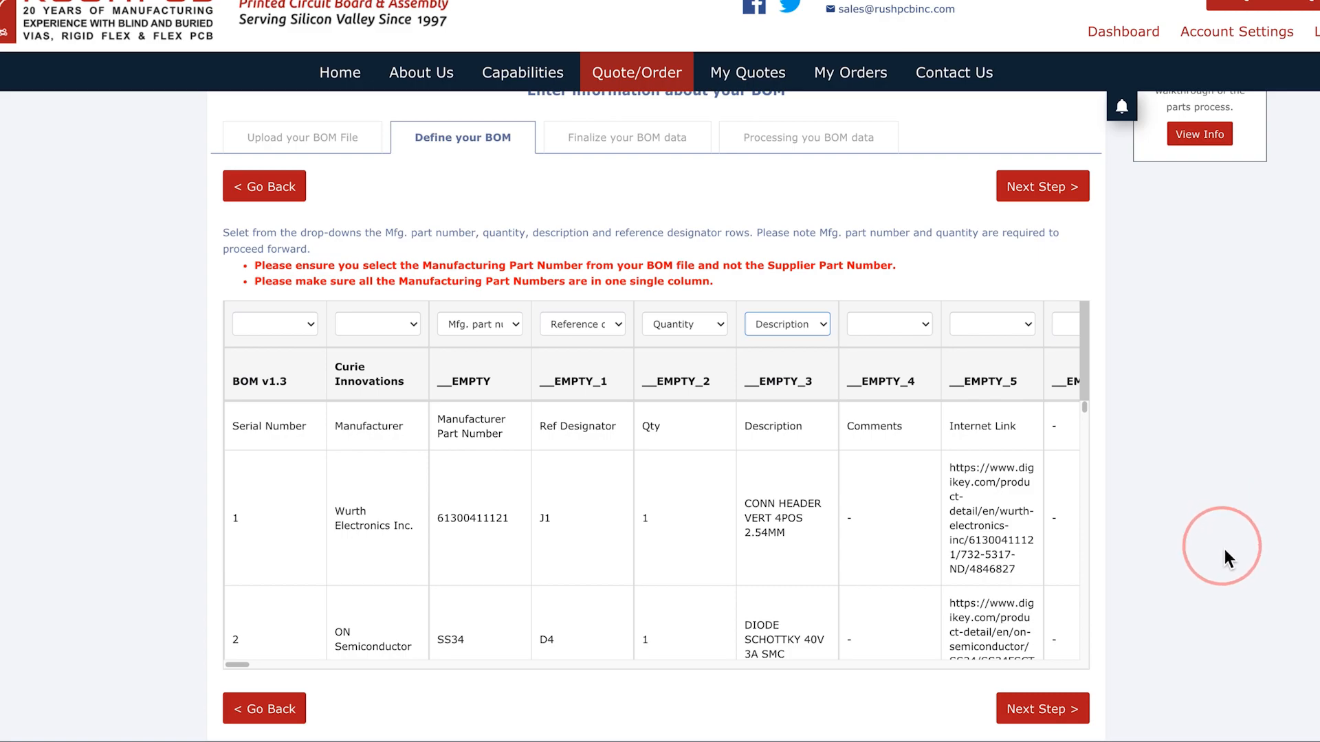
left_click(1042, 708)
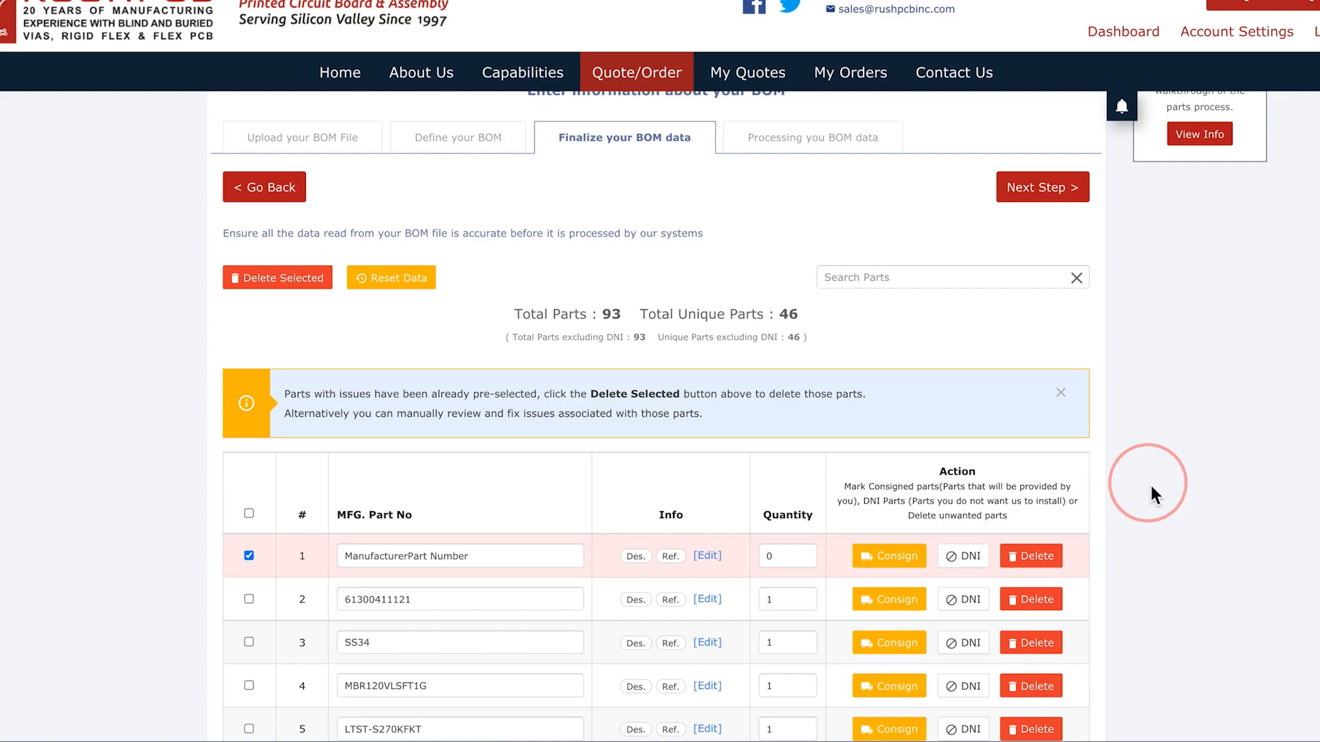
Delete the preselected header row "ManufacturerPart Number" from the BOM parts and confirm the deletion
scroll(1151, 485, "down", 2)
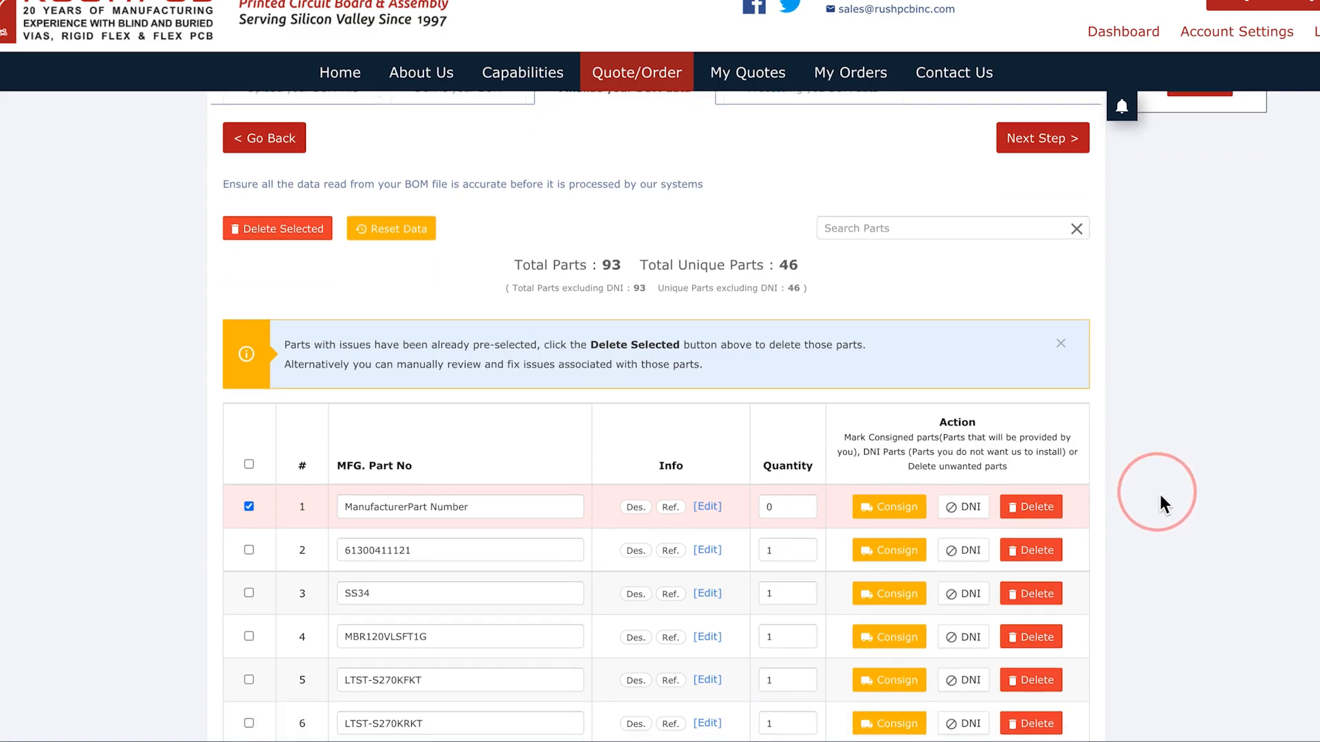
scroll(1160, 495, "down", 1)
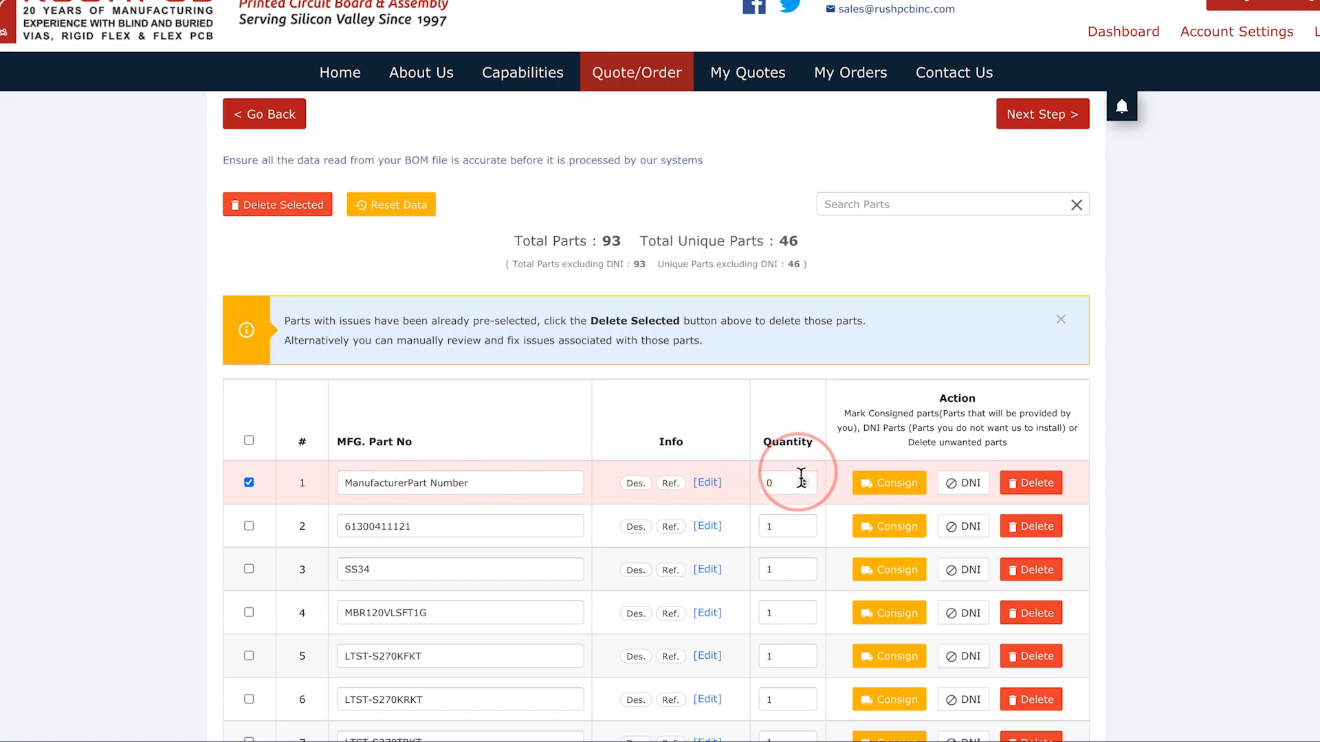
left_click(280, 213)
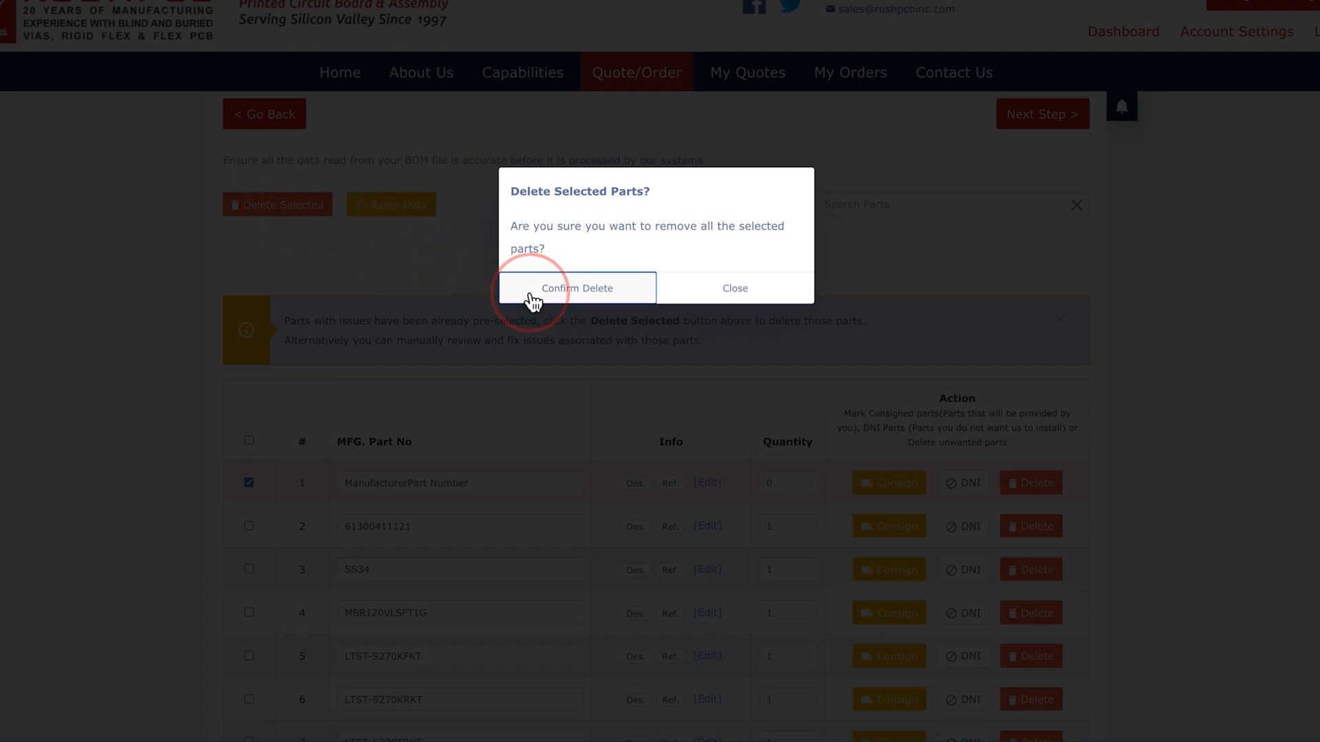
left_click(534, 296)
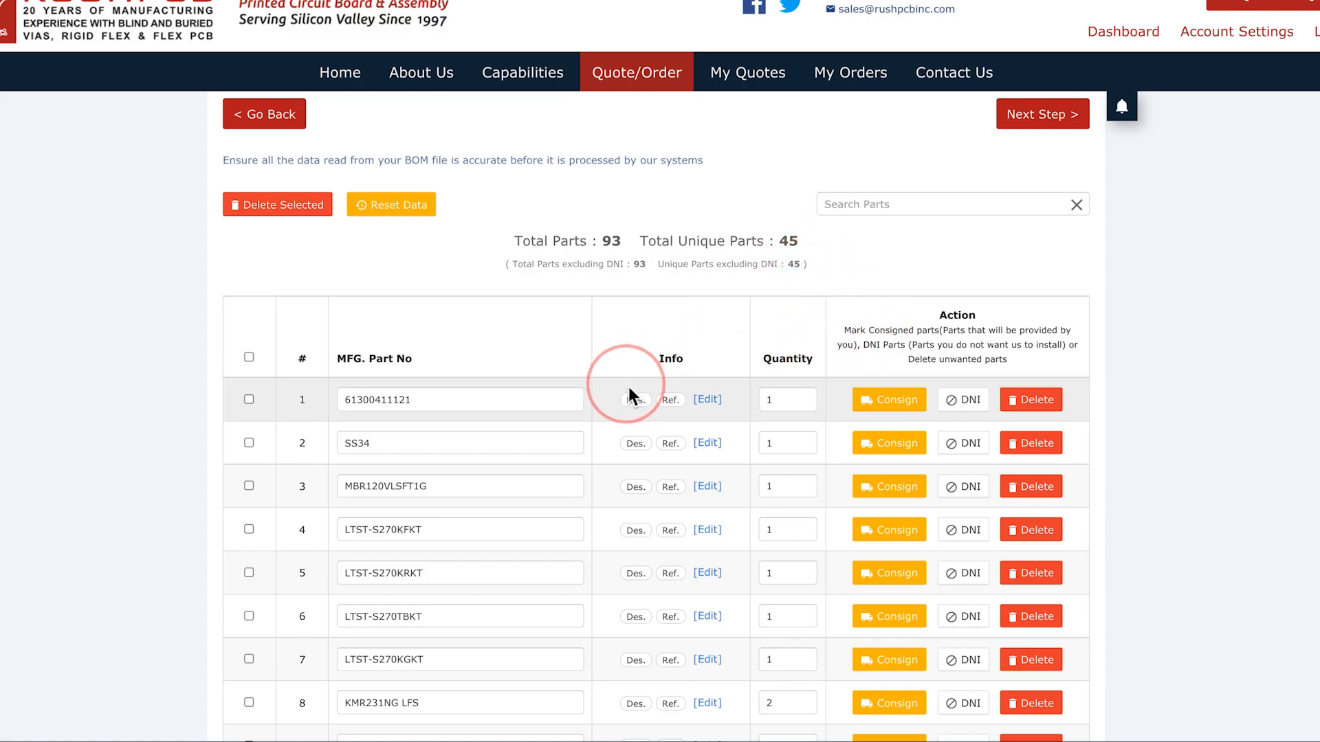
mouse_move(631, 402)
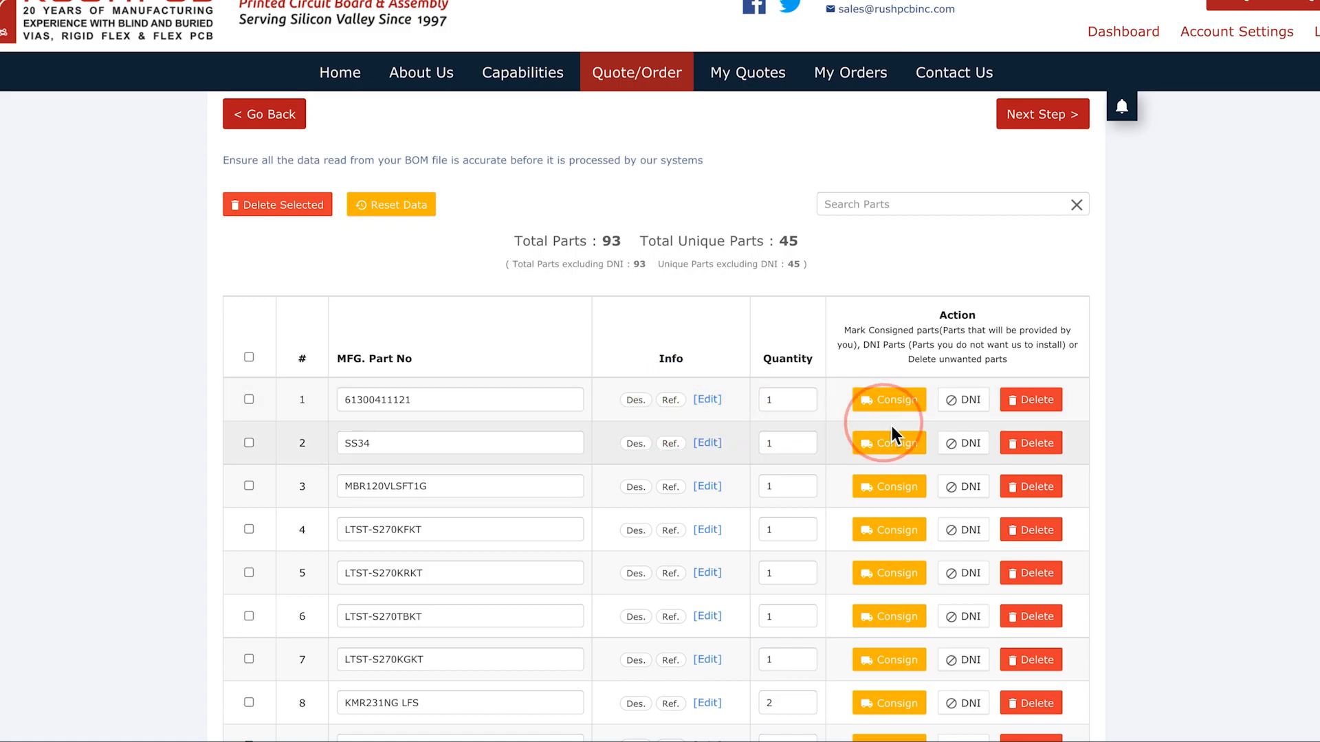
left_click(969, 401)
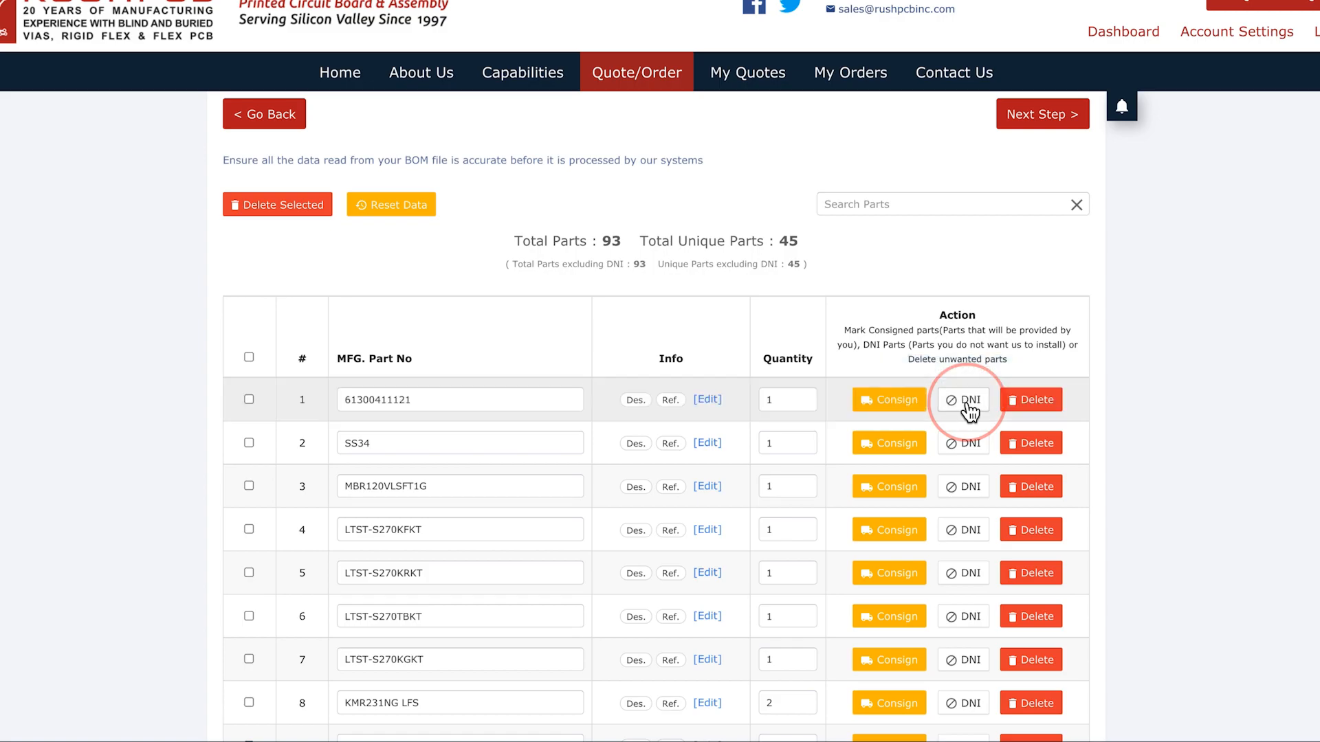
left_click(916, 410)
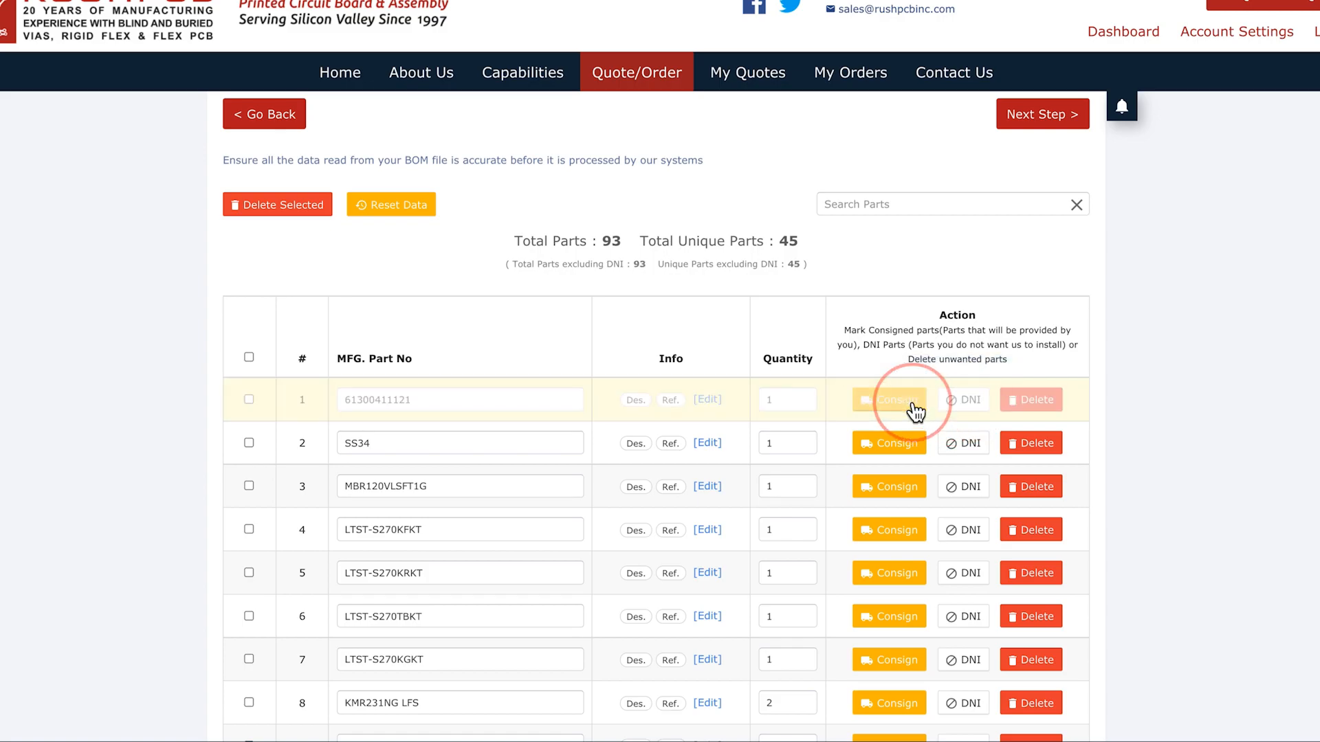
left_click(916, 411)
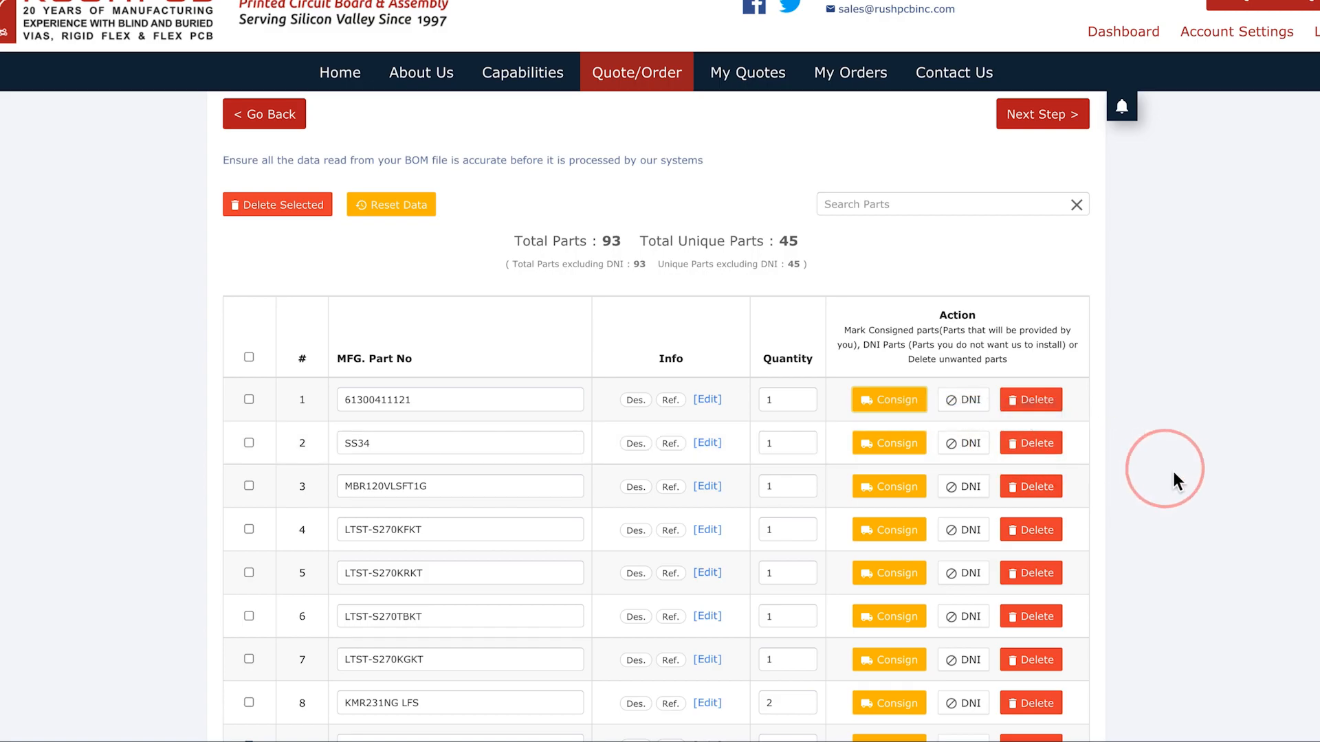
Submit the finalized parts list for processing, confirming the DNI/consigned check and ignoring the reference designator issues
scroll(1195, 466, "down", 9)
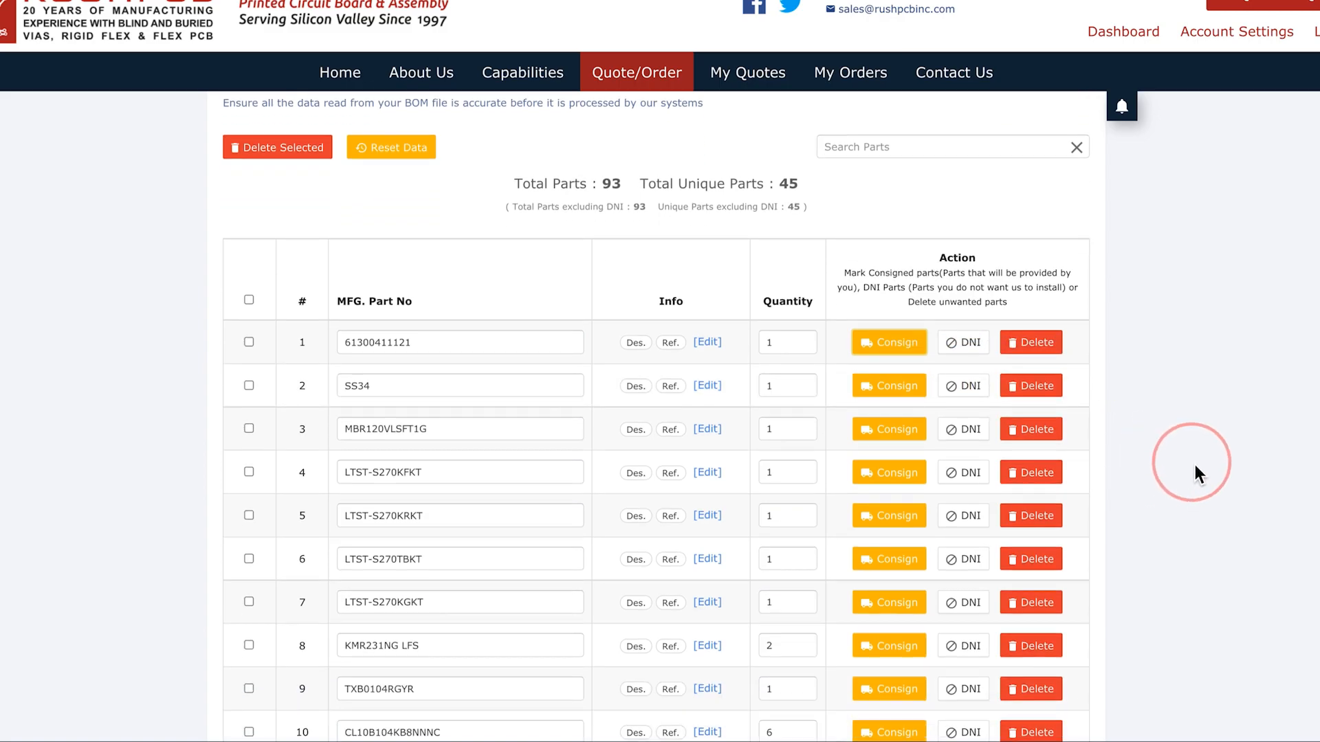
scroll(1195, 473, "down", 15)
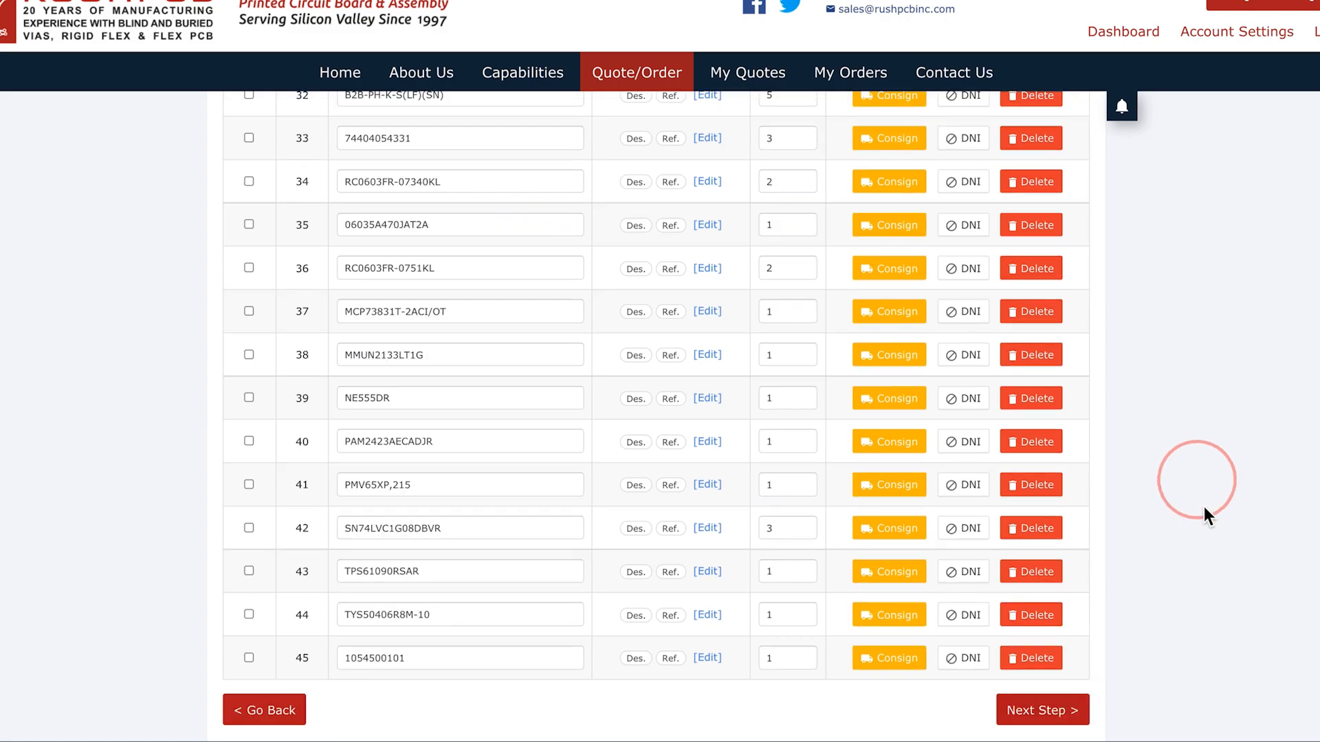
left_click(1038, 704)
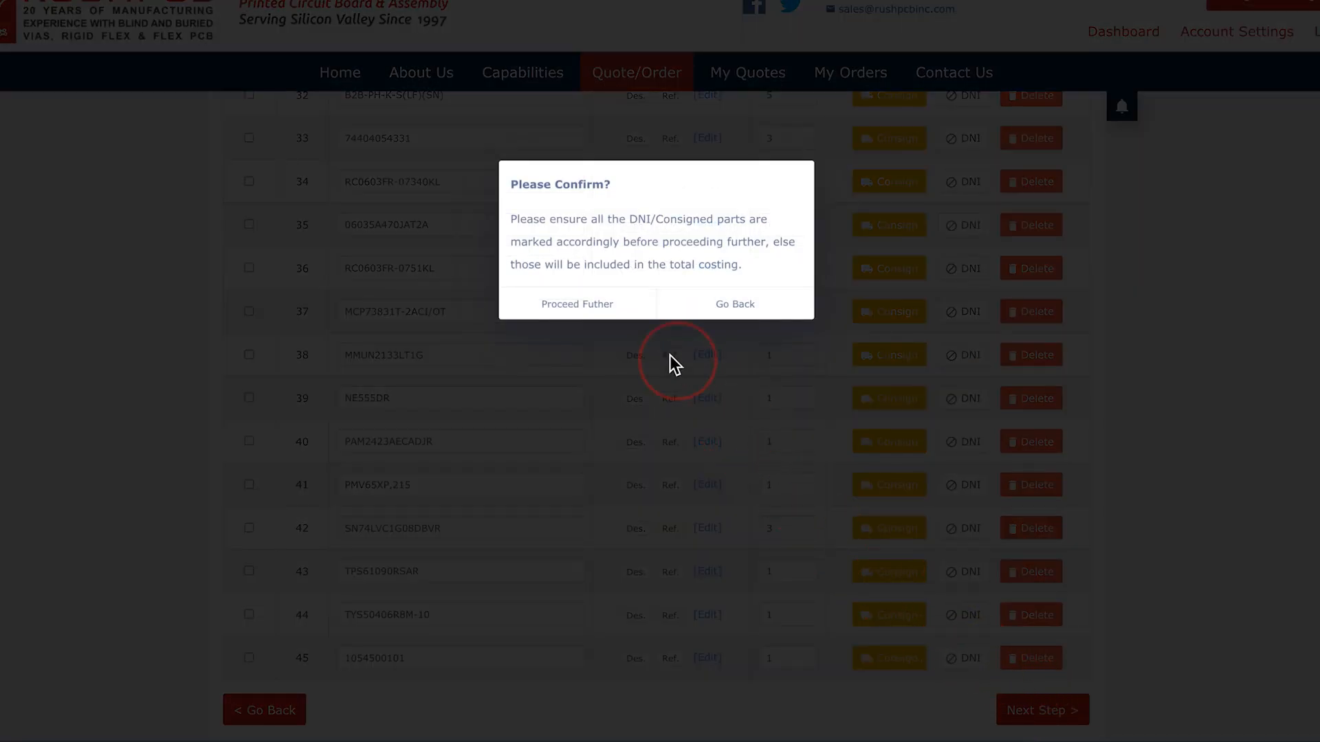
left_click(624, 314)
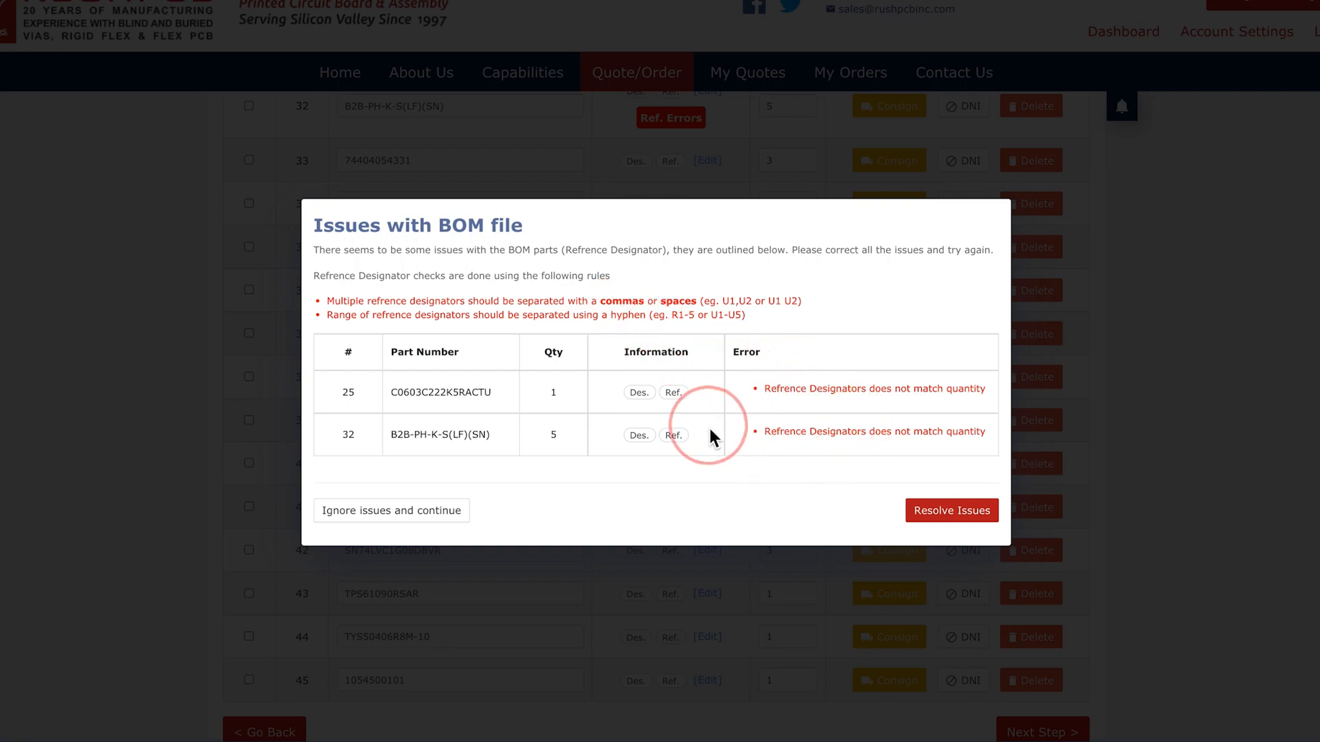
mouse_move(675, 439)
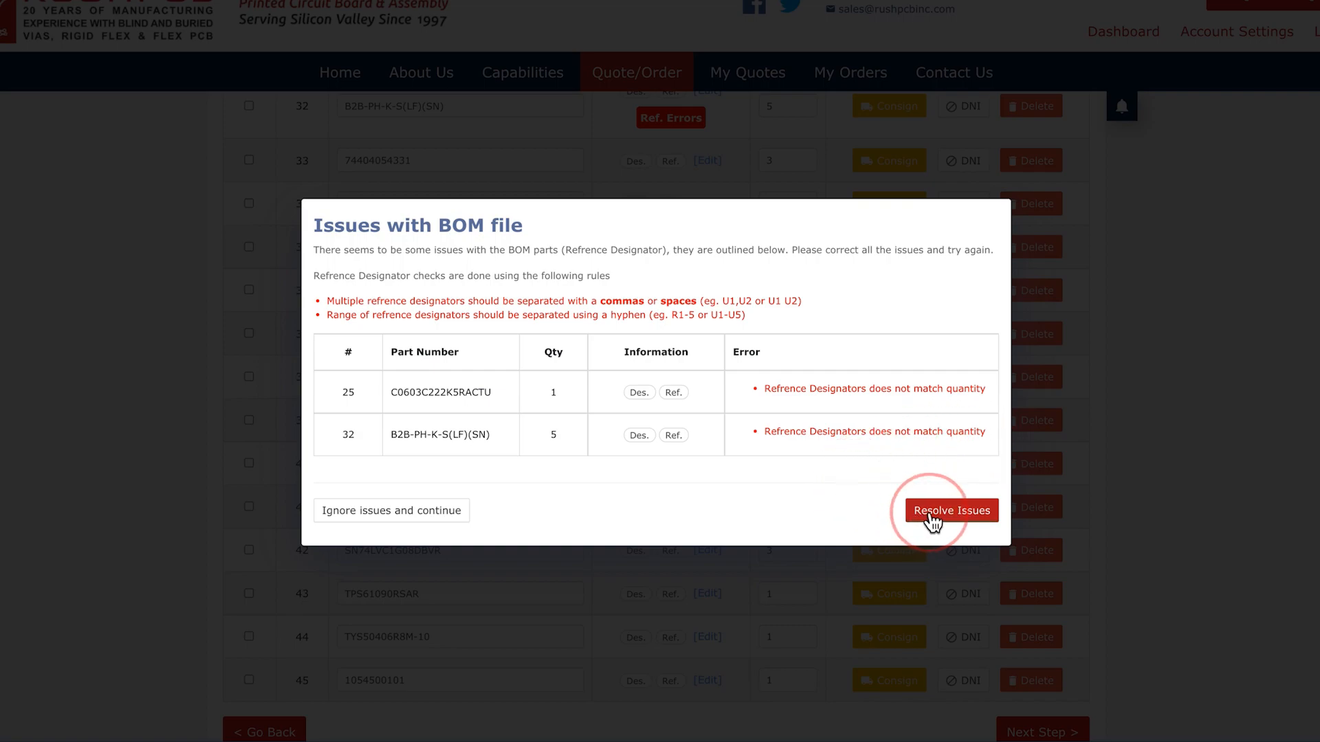
left_click(418, 512)
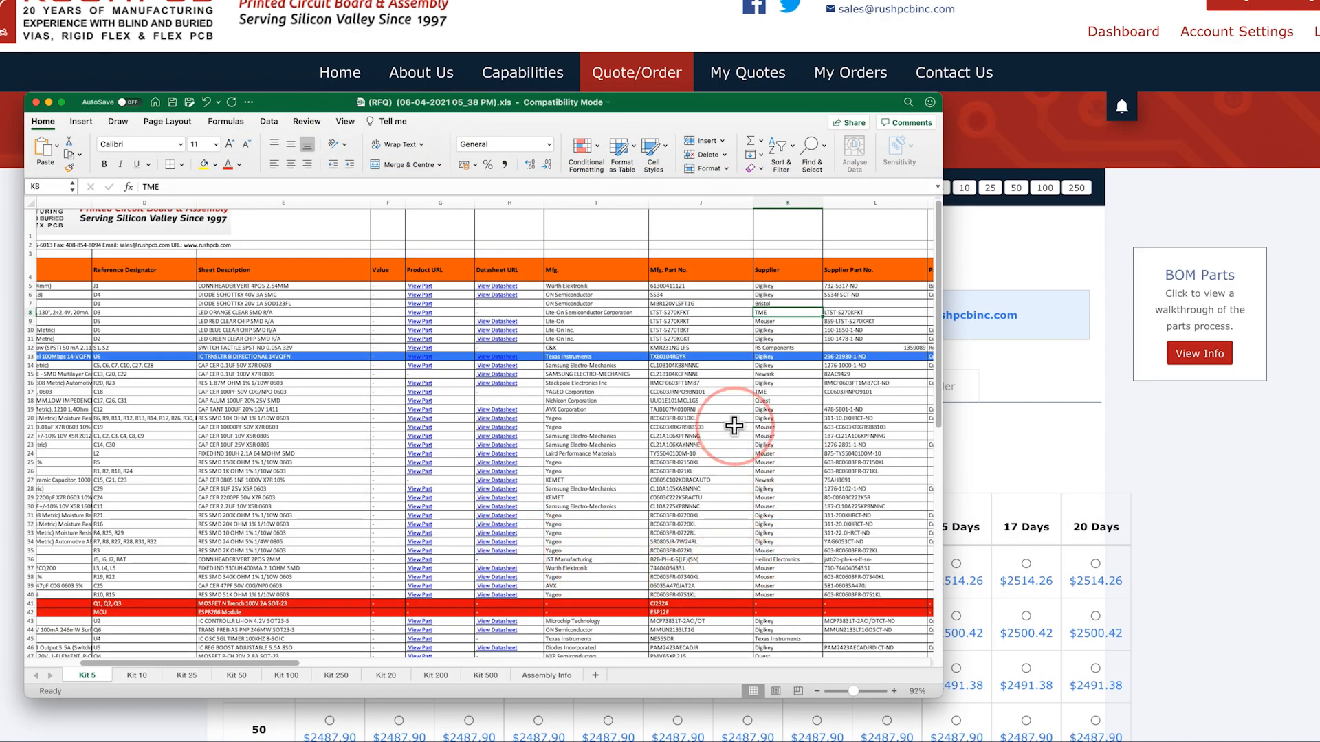
Examine the supplier columns on the Kit 5 sheet of the RFQ workbook in Excel
scroll(734, 426, "right", 2)
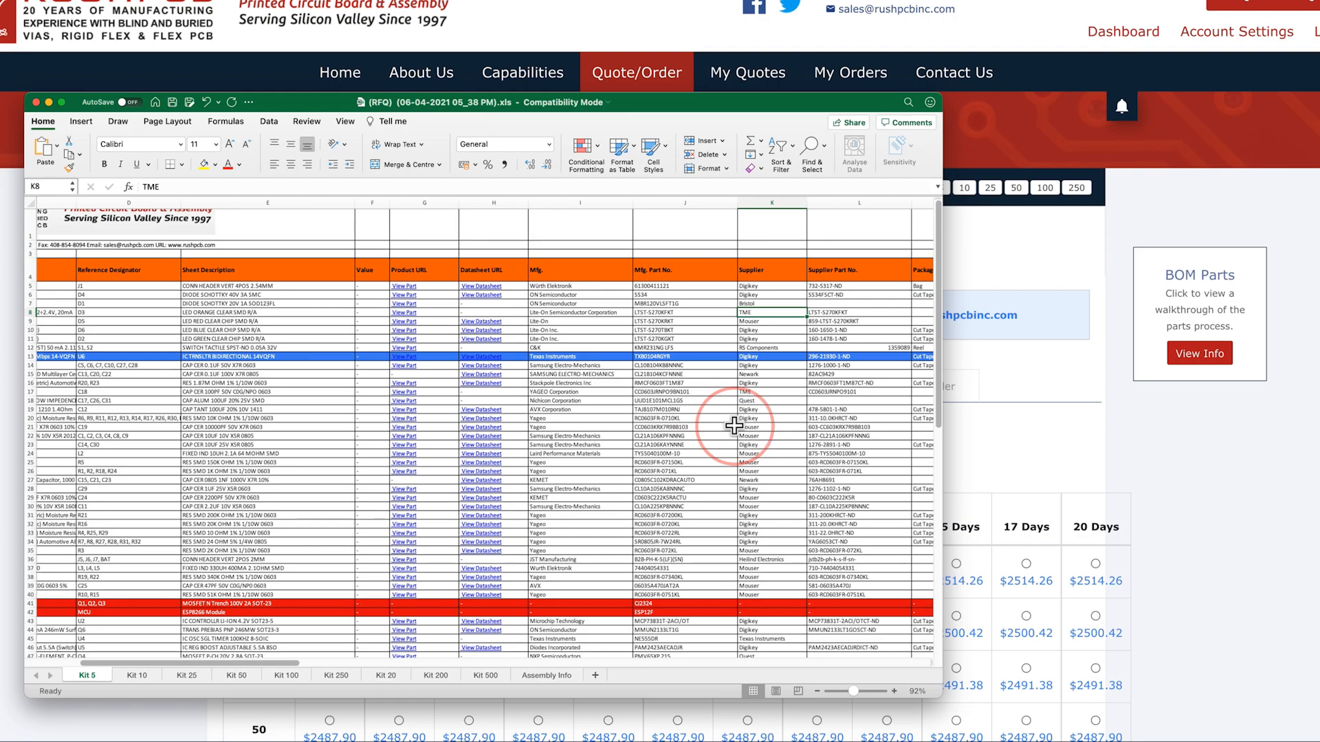